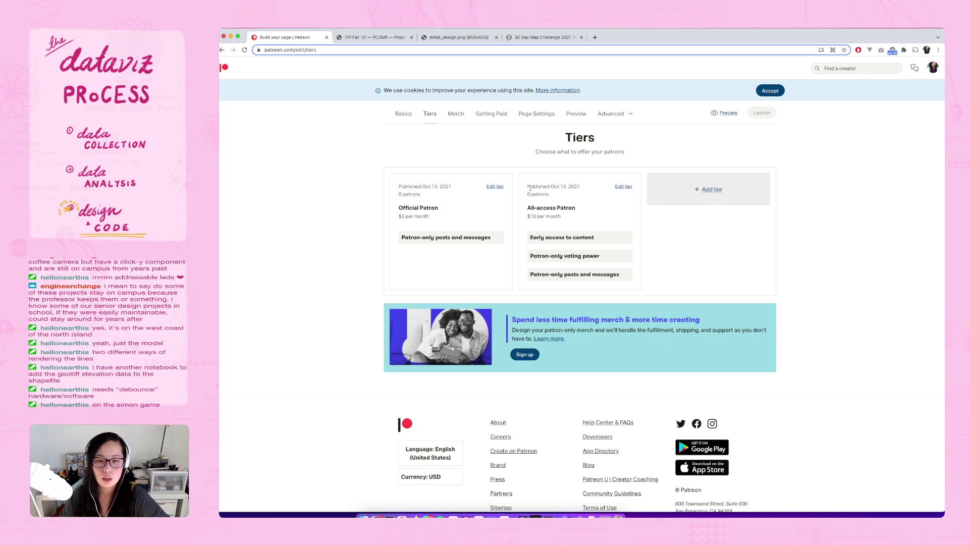
left_click_drag(552, 137, 635, 187)
left_click(360, 161)
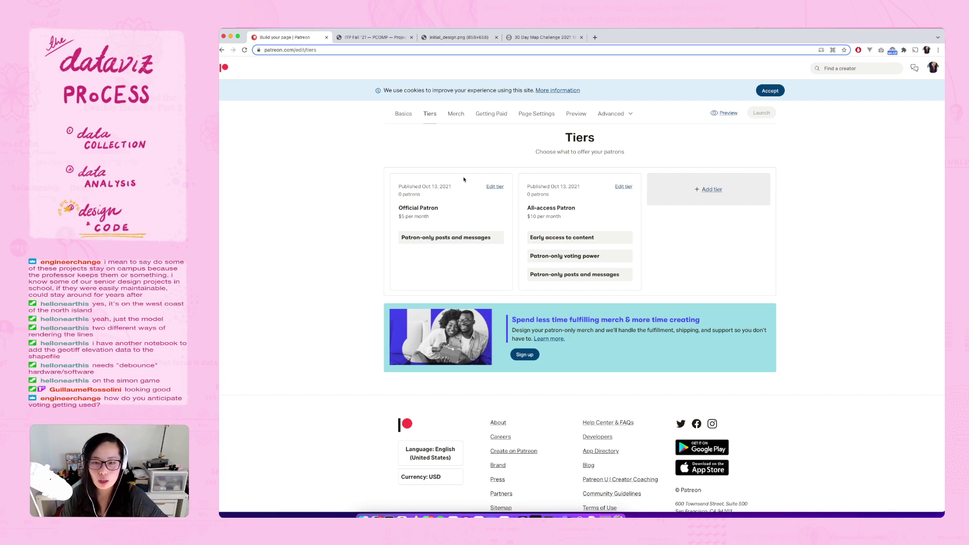
left_click_drag(388, 171, 667, 292)
left_click(676, 276)
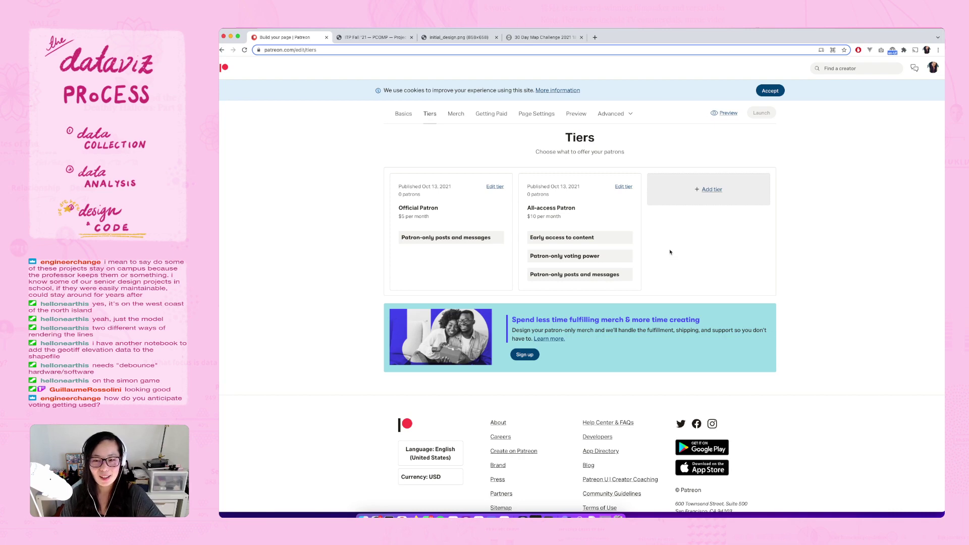
- Delete the Patron-only voting power benefit from the All-access Patron tier and add the Full library access benefit
left_click(625, 188)
scroll(340, 247, "down", 5)
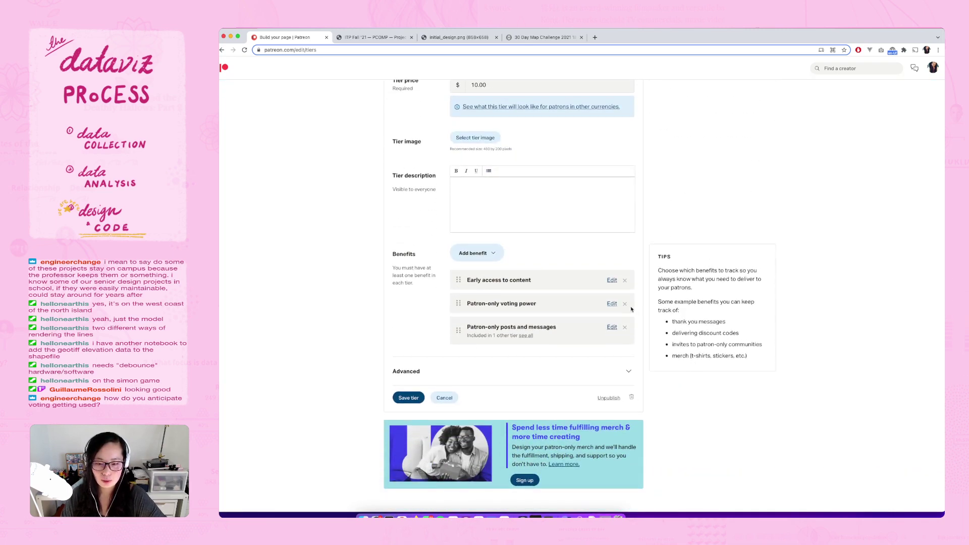
left_click(624, 303)
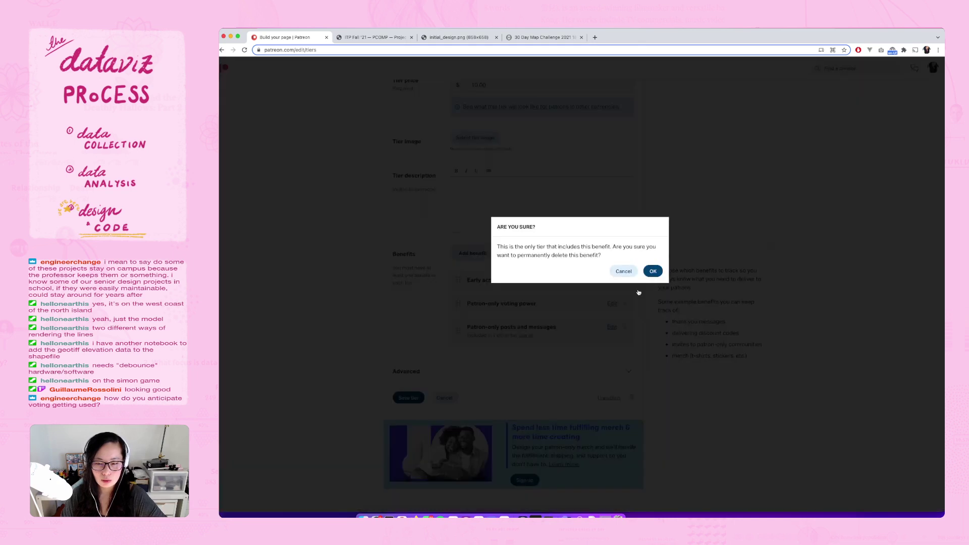
left_click(653, 271)
left_click(489, 253)
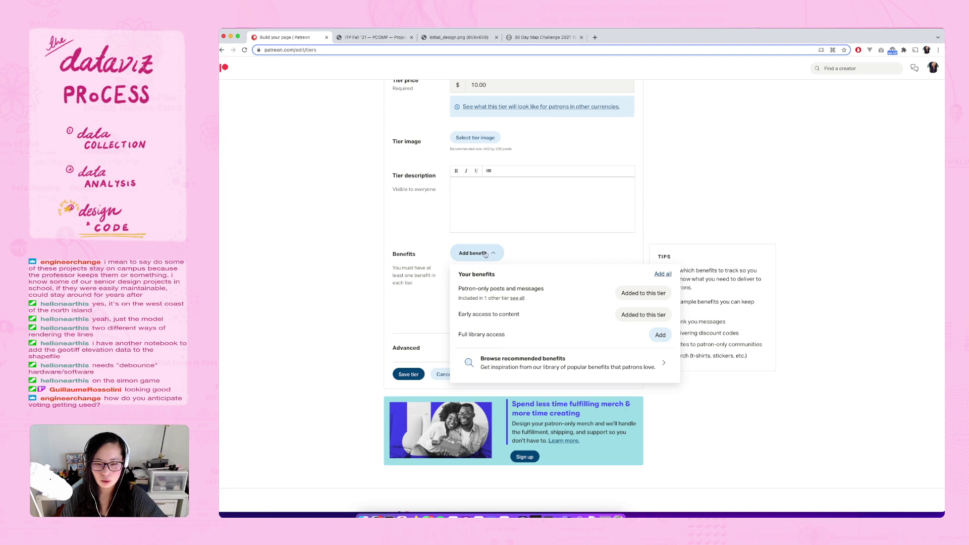
left_click(660, 336)
left_click(474, 254)
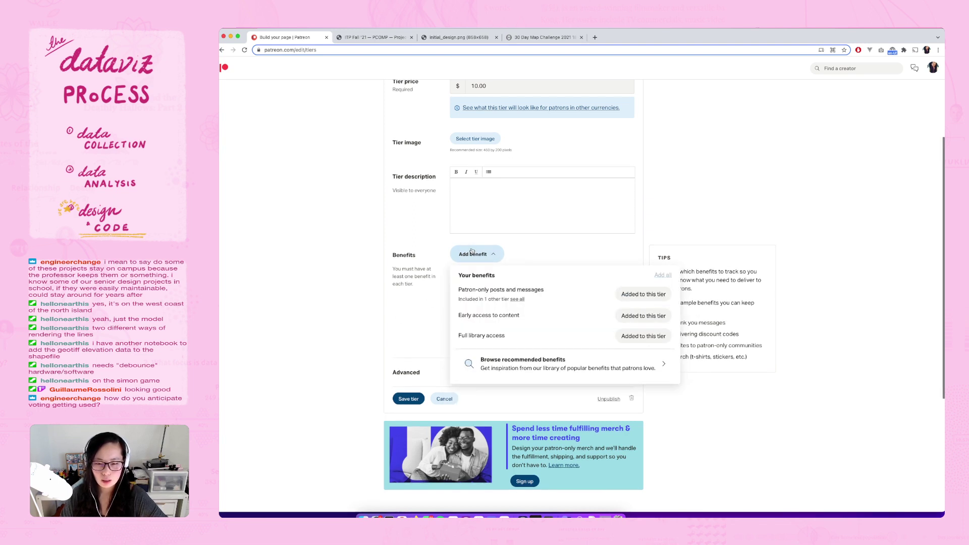
left_click(665, 363)
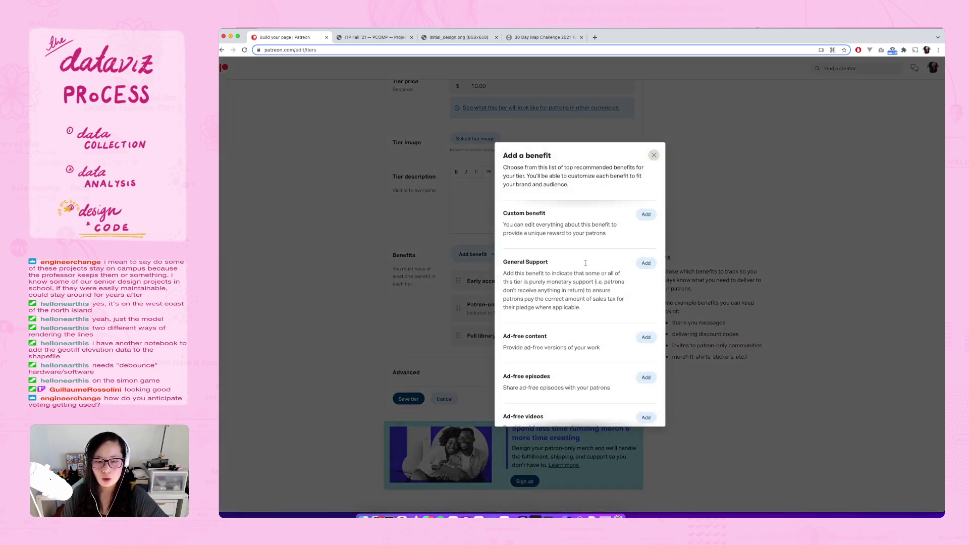
scroll(611, 259, "down", 3)
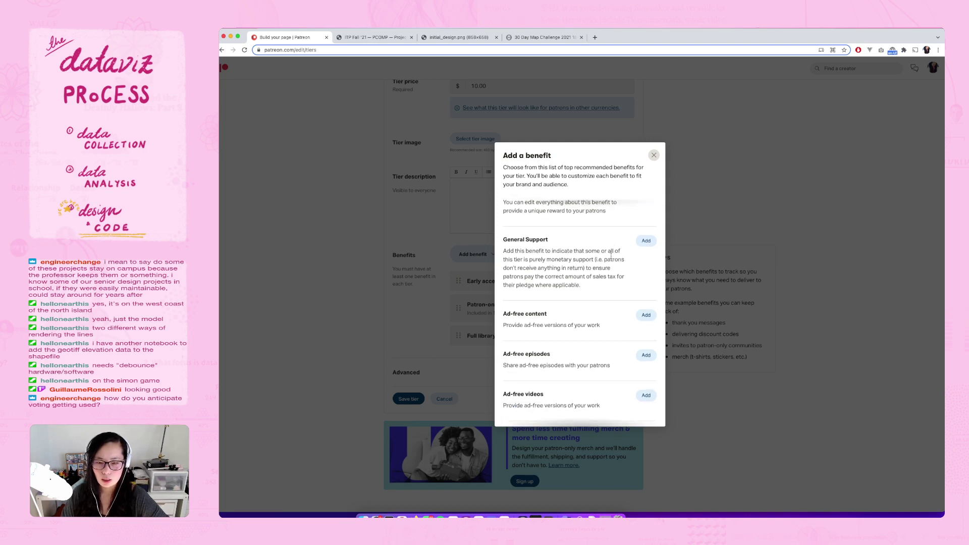
scroll(611, 259, "down", 2)
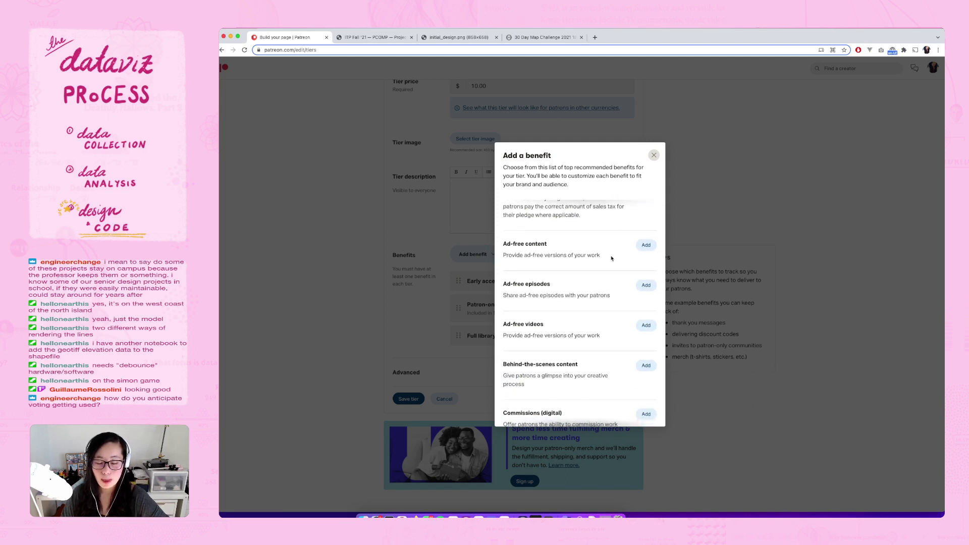
scroll(612, 258, "down", 4)
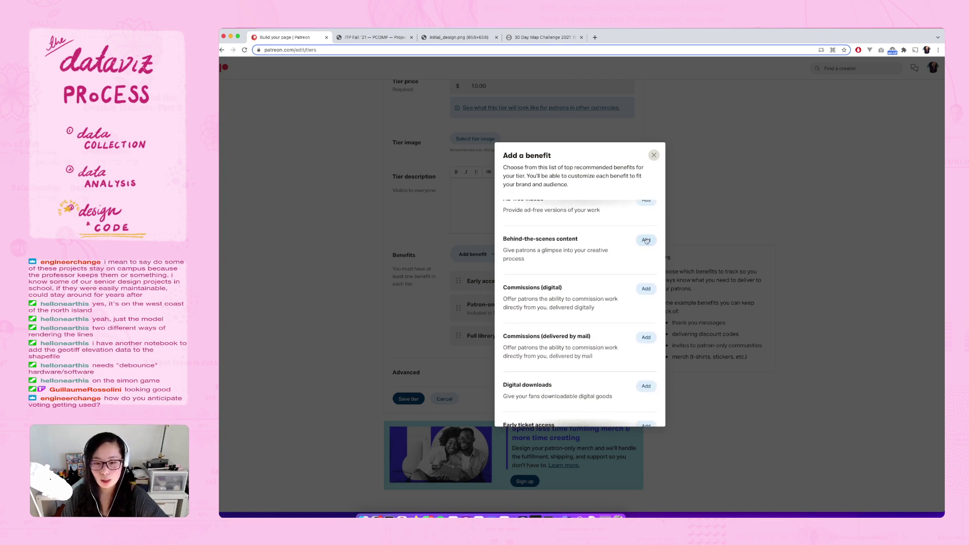
left_click(646, 240)
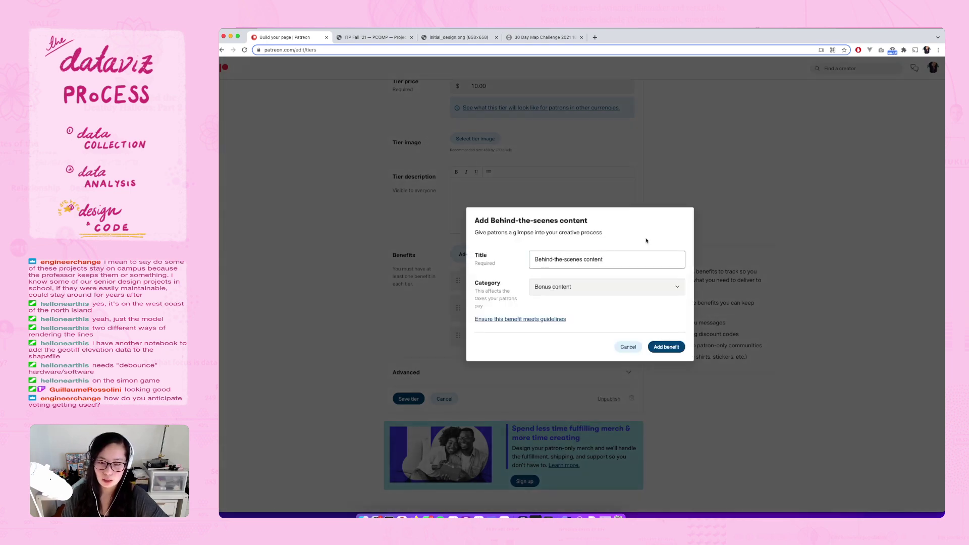
left_click(666, 346)
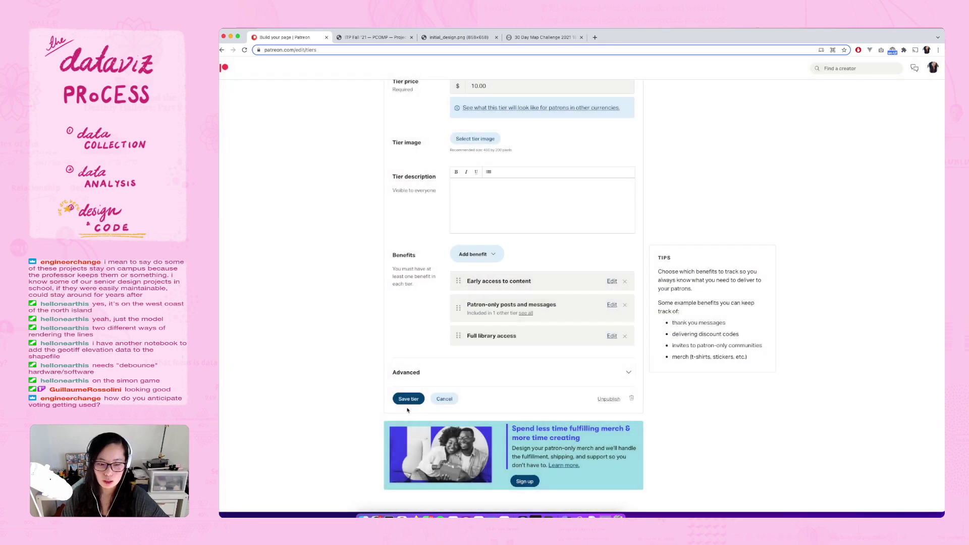
- Save the All-access Patron tier and open the Official Patron tier for editing
left_click(408, 400)
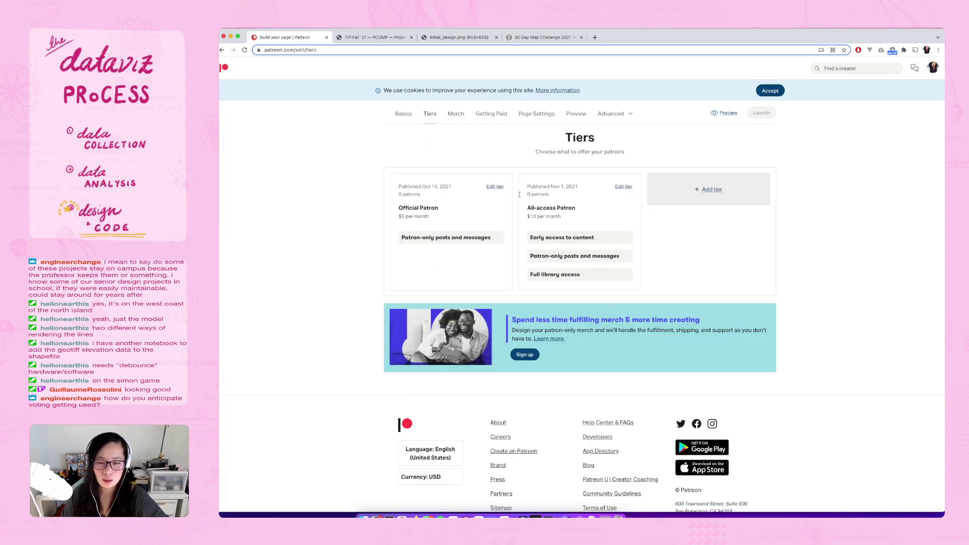
left_click(495, 186)
scroll(538, 261, "down", 4)
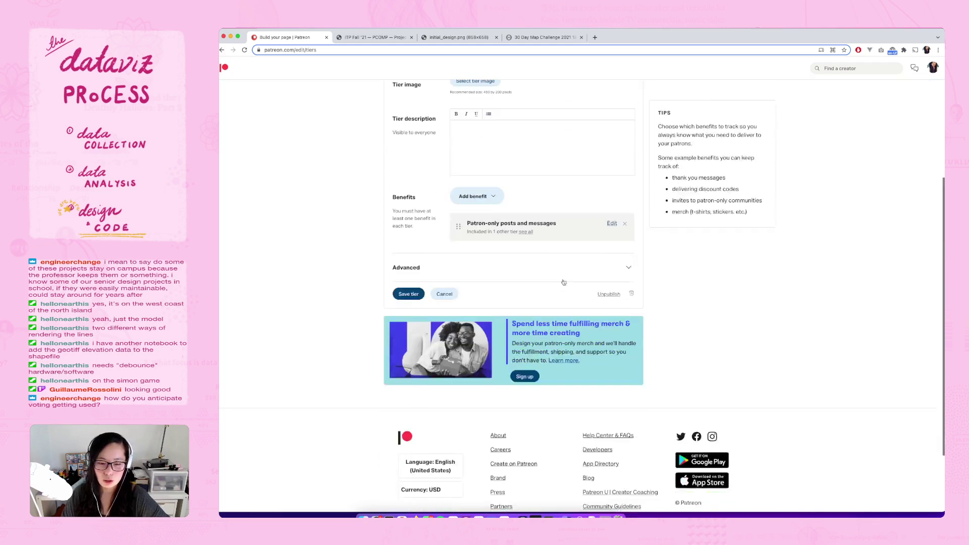
- Choose Work-in-progress updates (digital) from the recommended benefits for the Official Patron tier
left_click(477, 187)
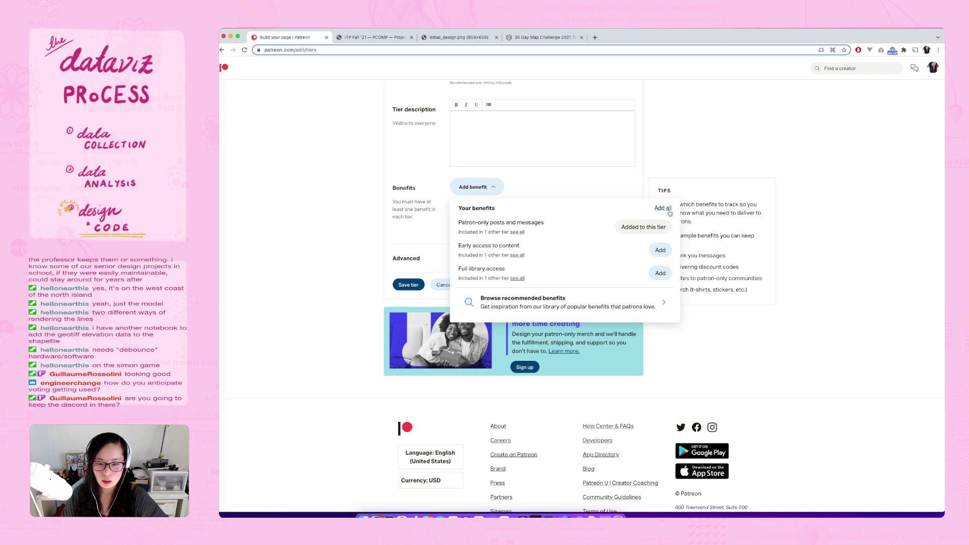
left_click(637, 309)
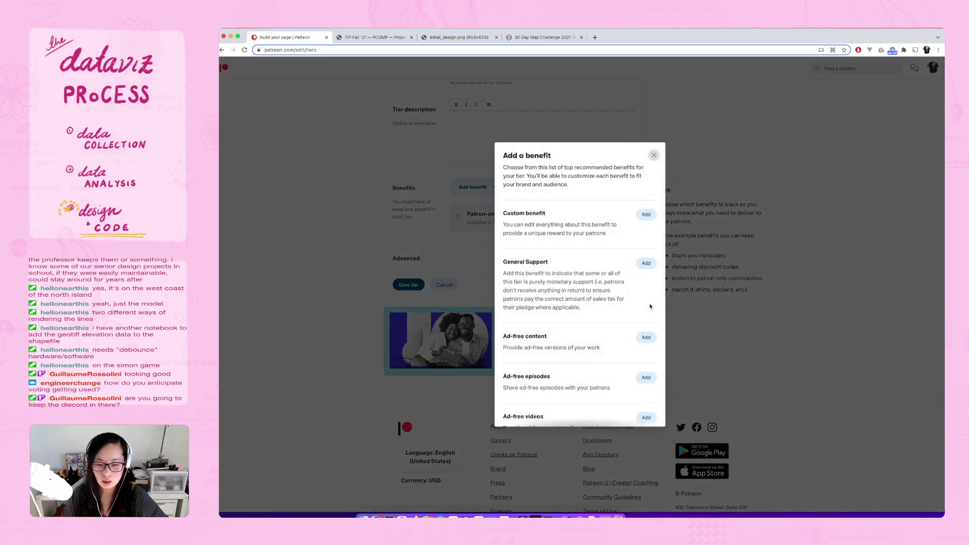
scroll(650, 306, "down", 10)
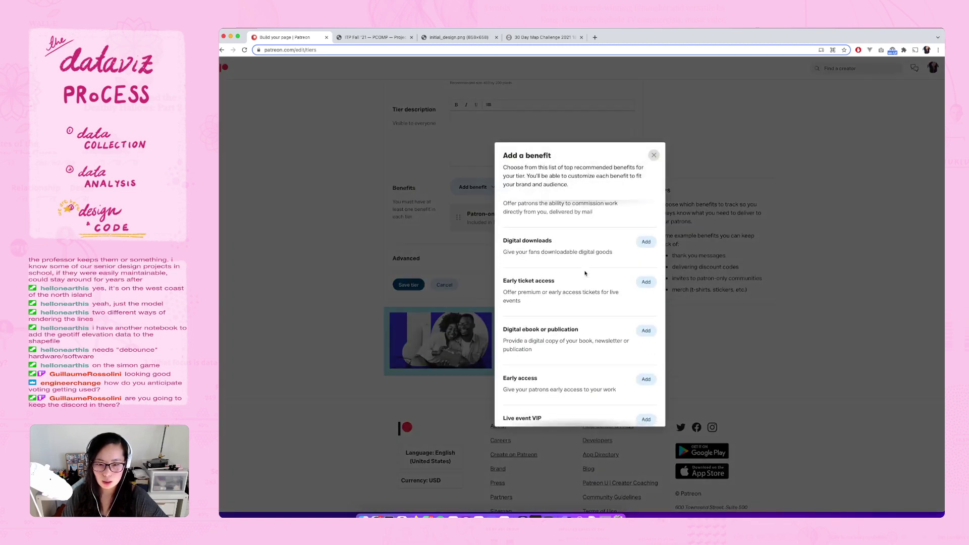
scroll(585, 273, "down", 5)
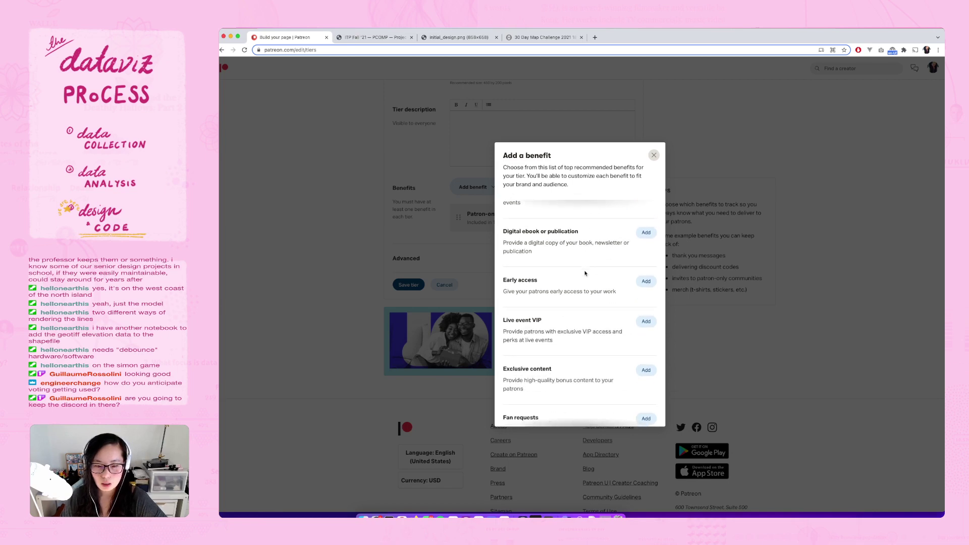
scroll(585, 273, "down", 5)
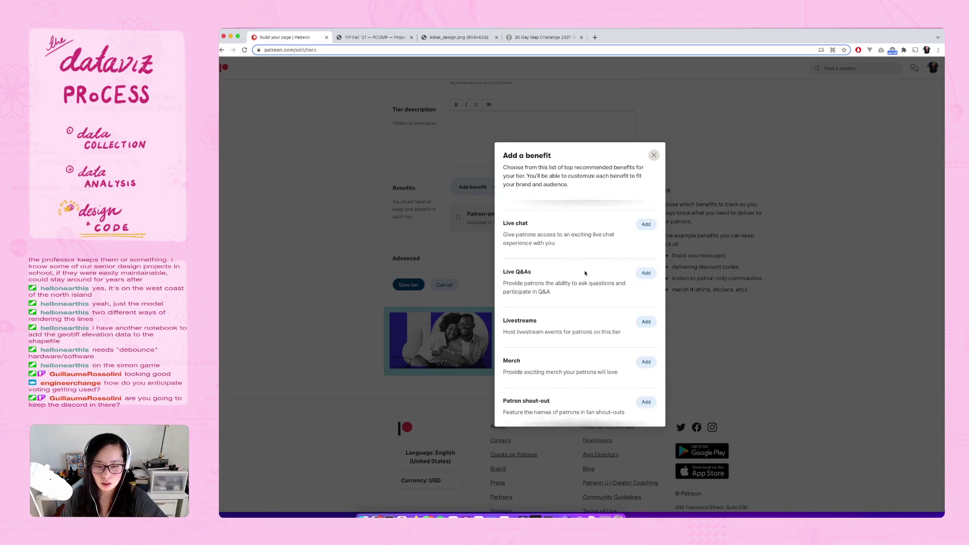
scroll(585, 273, "down", 5)
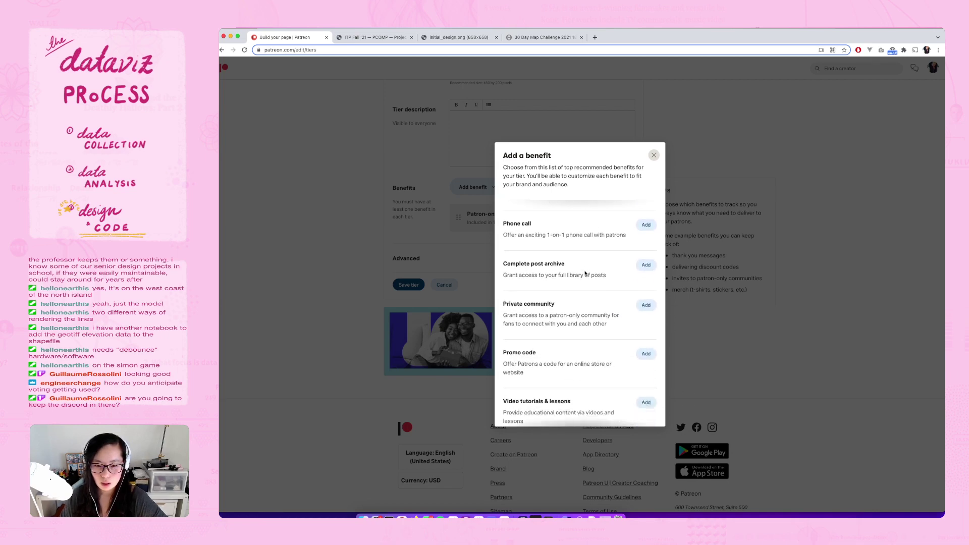
scroll(585, 273, "down", 3)
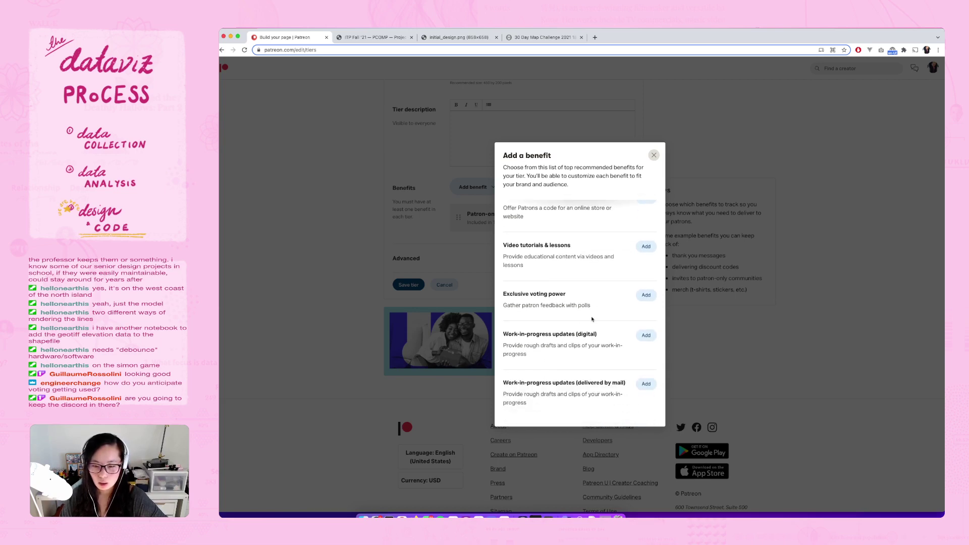
left_click(646, 335)
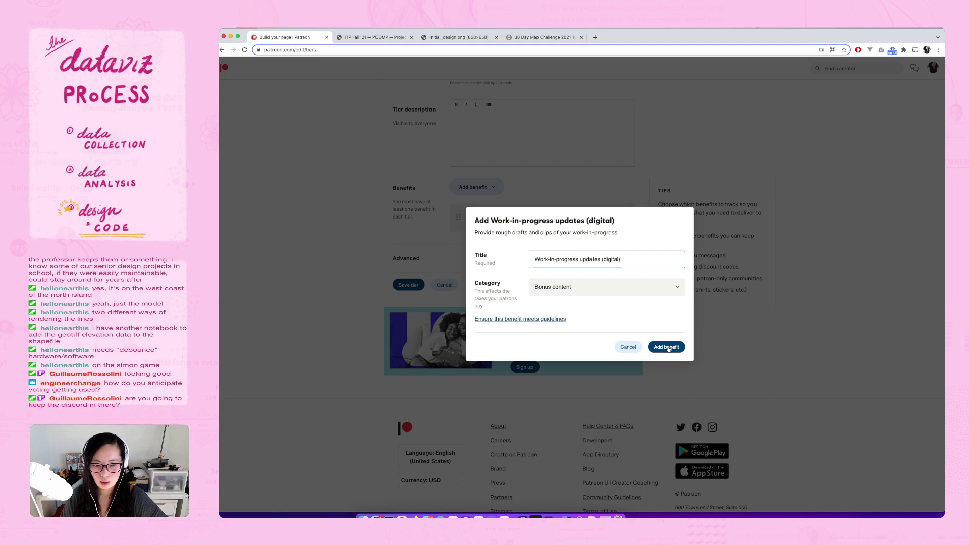
- Set the new benefit's category to Behind-the-scenes content and add it to the tier
left_click(583, 284)
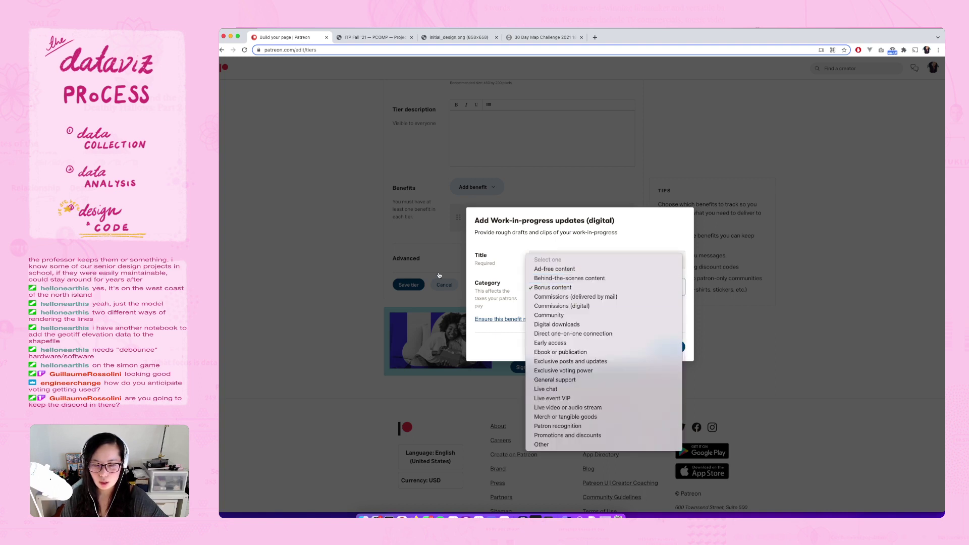
left_click(667, 213)
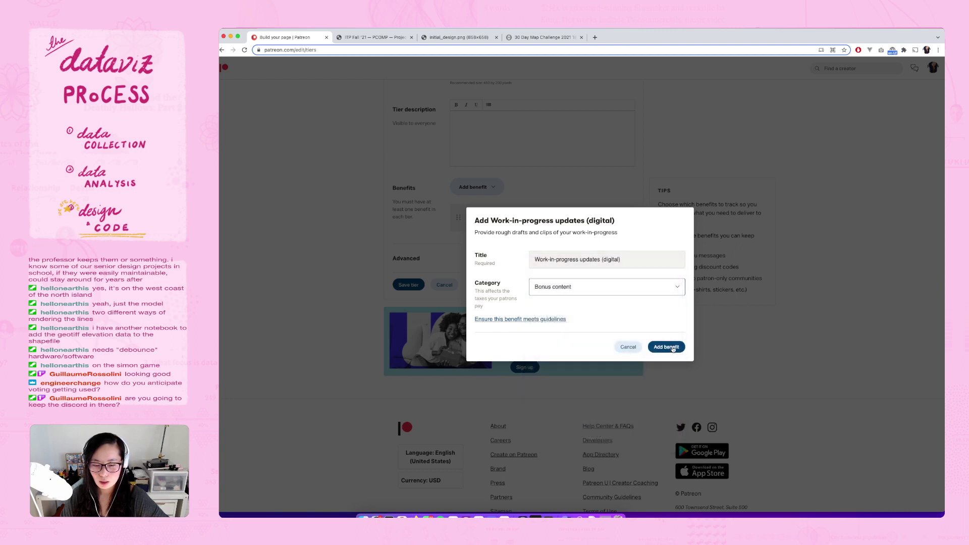
left_click(626, 287)
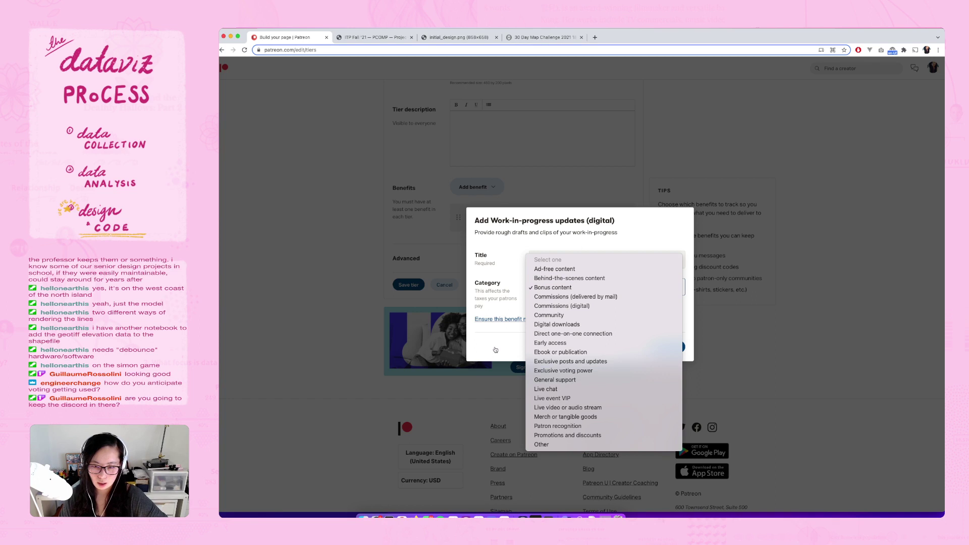
left_click(563, 278)
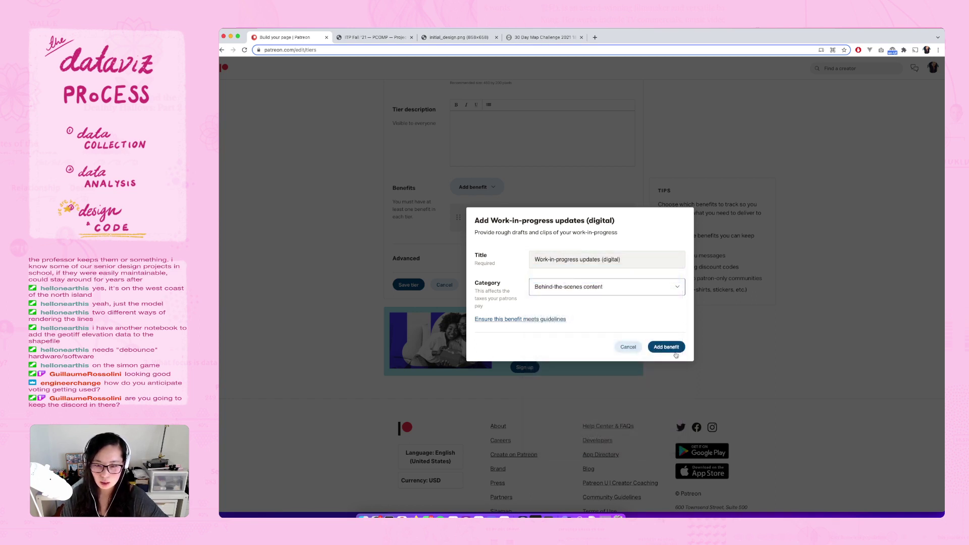
left_click(659, 349)
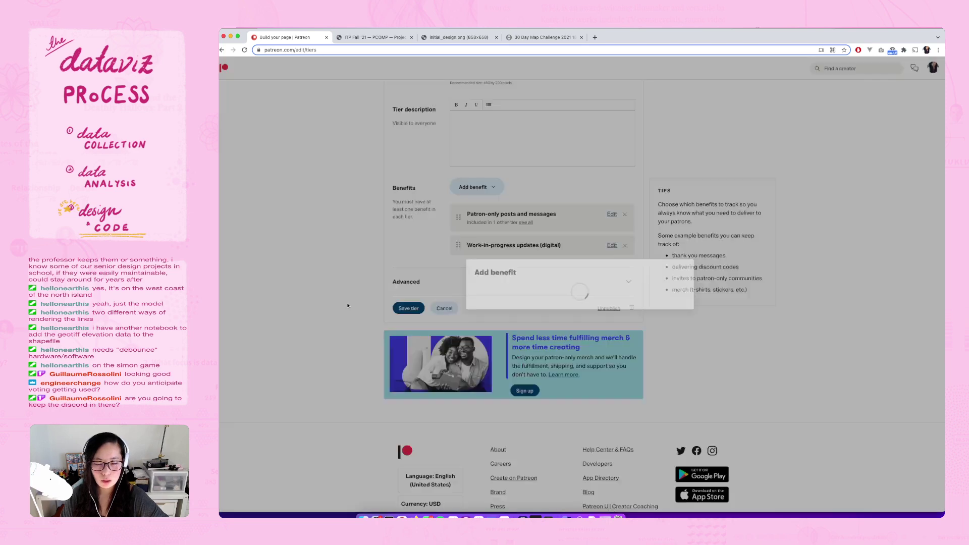
scroll(349, 302, "up", 5)
left_click(419, 187)
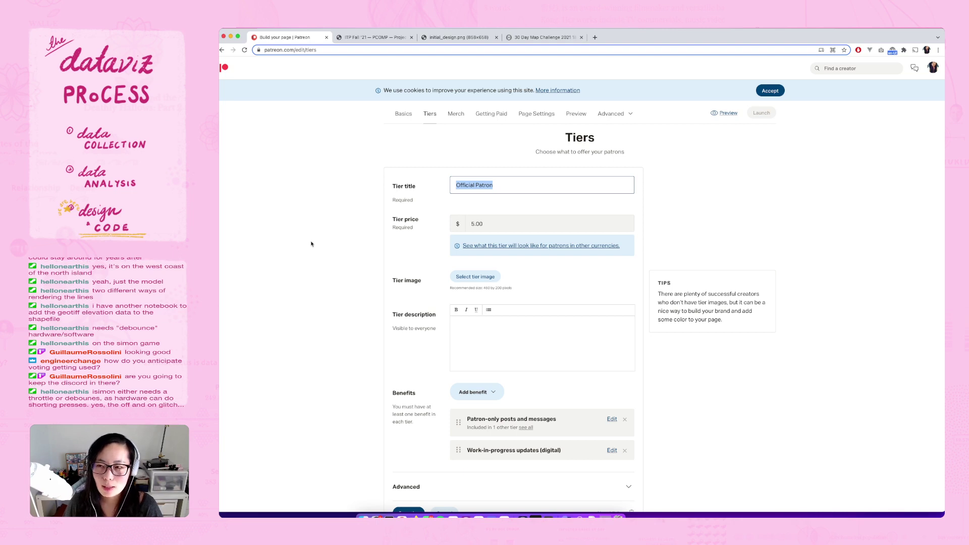
mouse_move(415, 227)
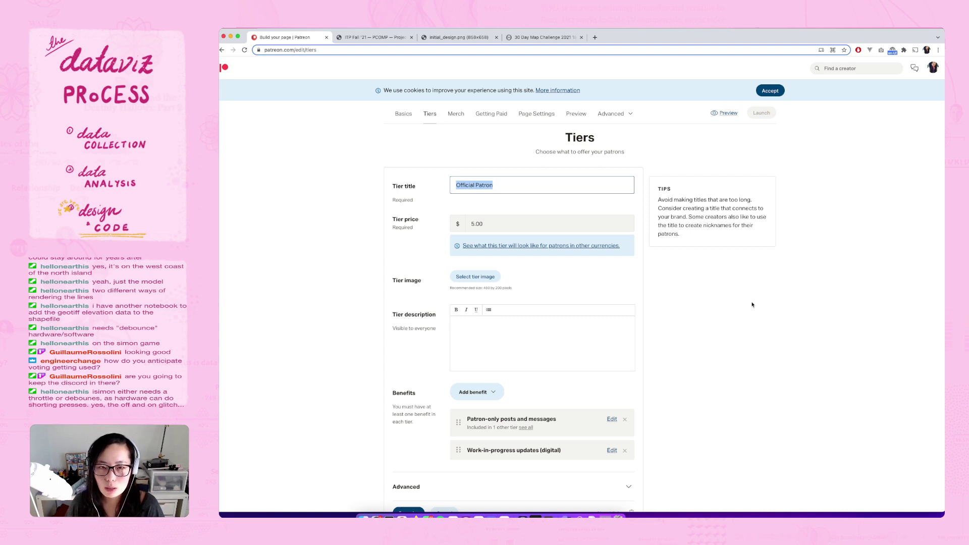
left_click(776, 316)
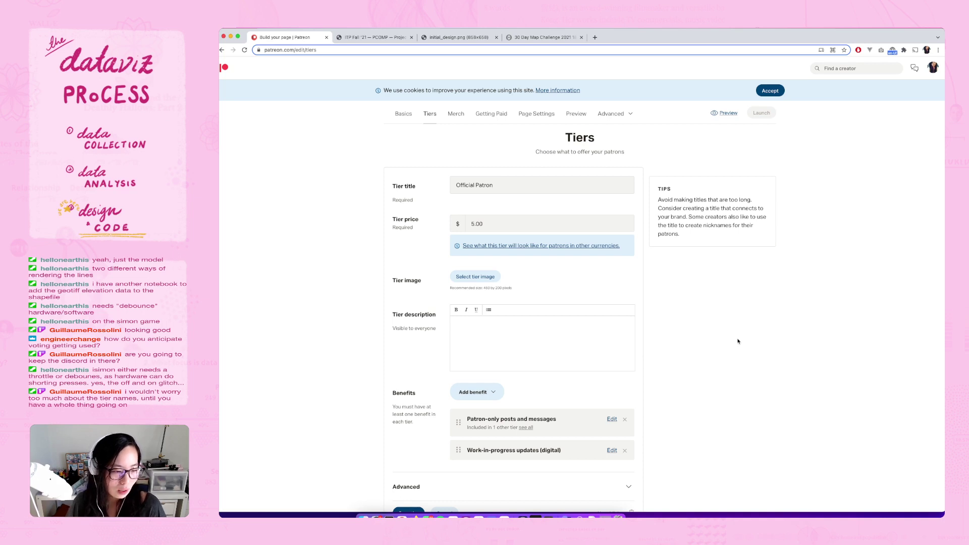
scroll(737, 341, "down", 1)
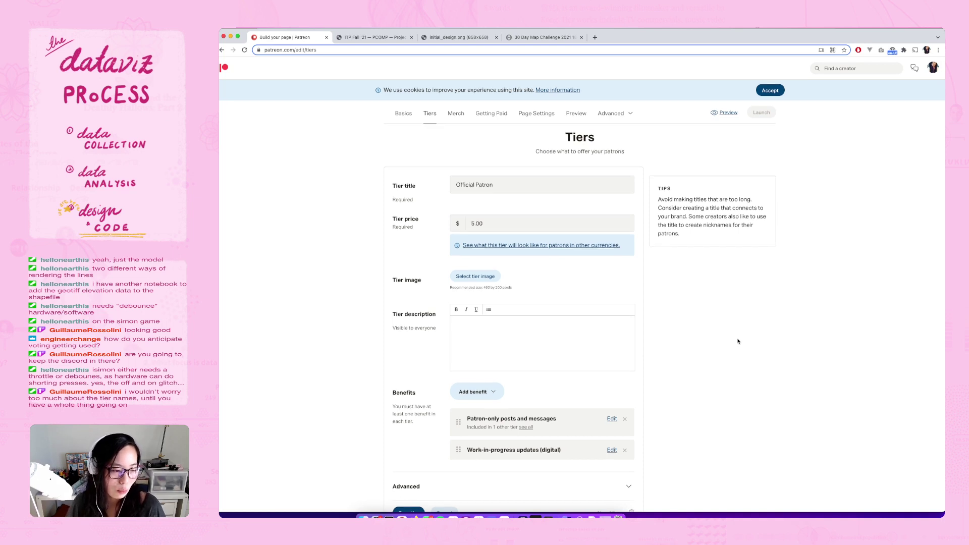
- Replace the Official Patron tier's title with "behind-the-scenes peak!" and save the tier
left_click(538, 185)
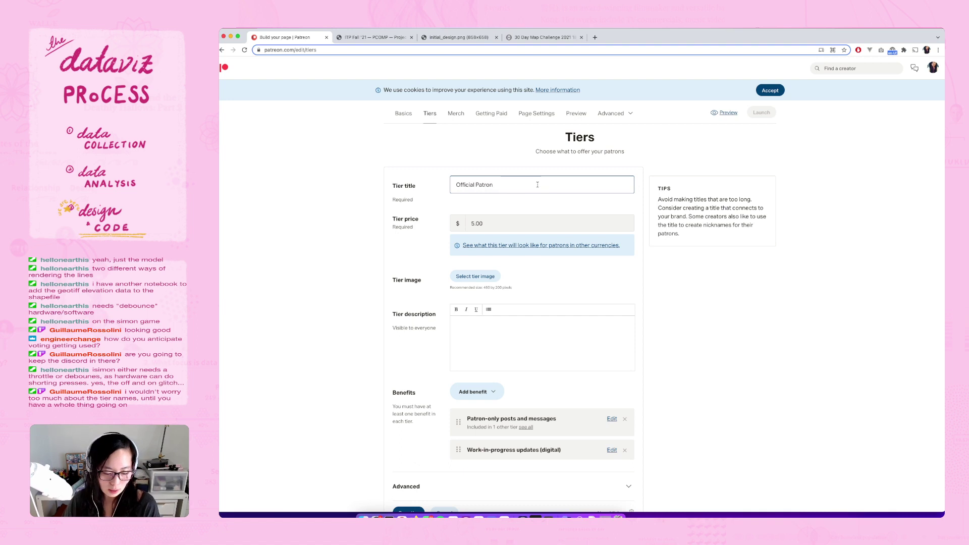
key("super+a")
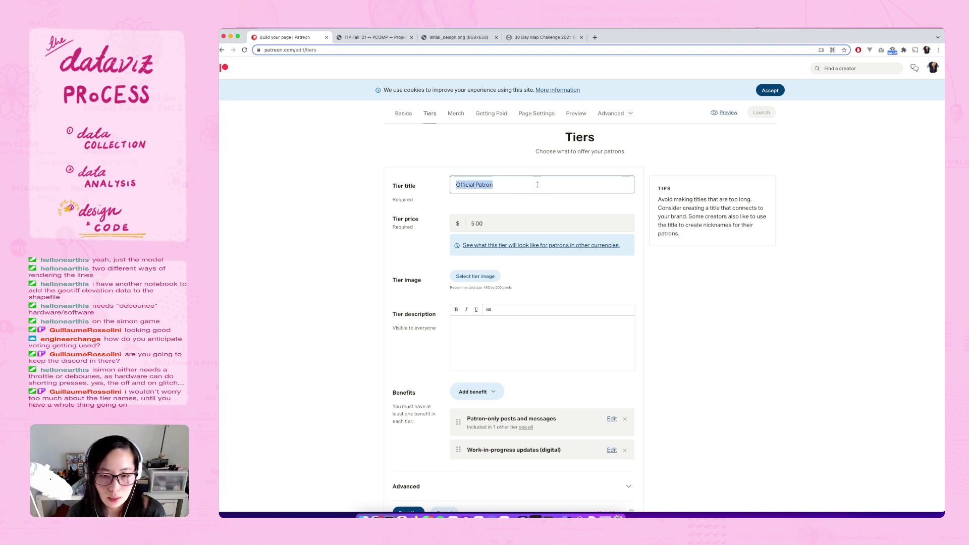
key("BackSpace")
type("behi")
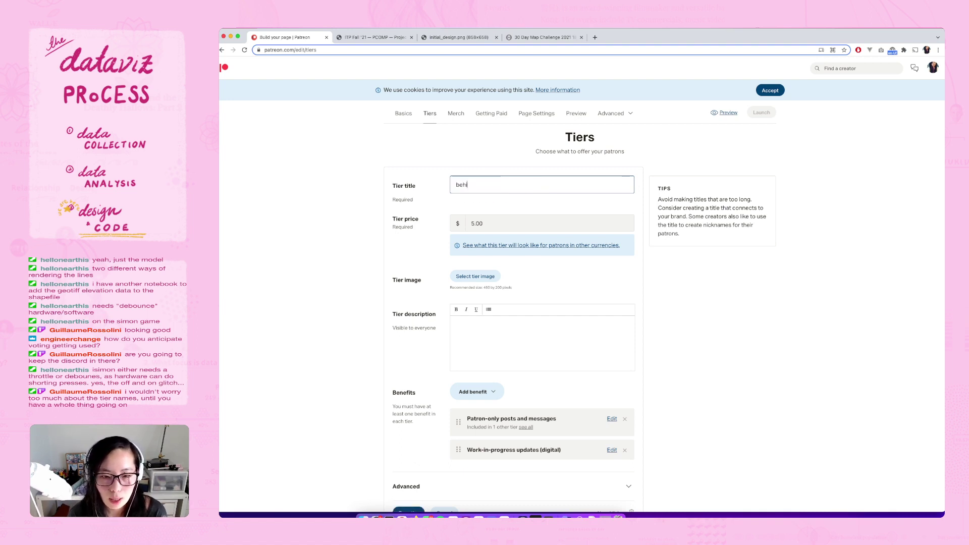
type("nd-the-see")
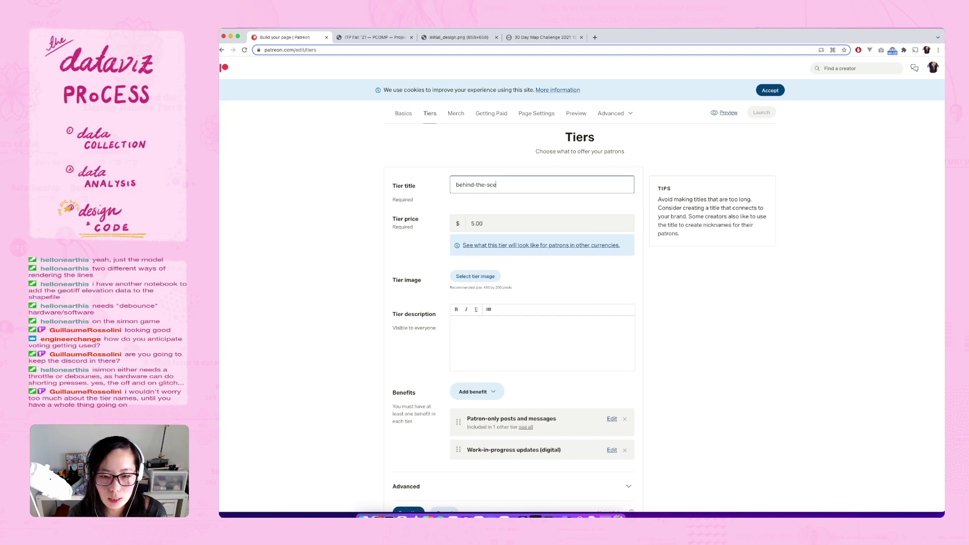
type("nes peak!")
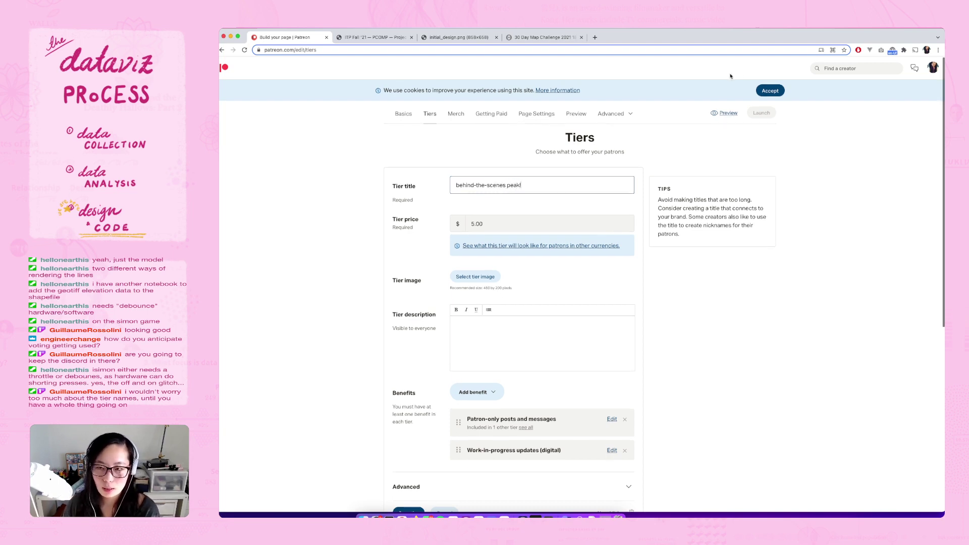
scroll(633, 210, "down", 8)
scroll(632, 210, "up", 1)
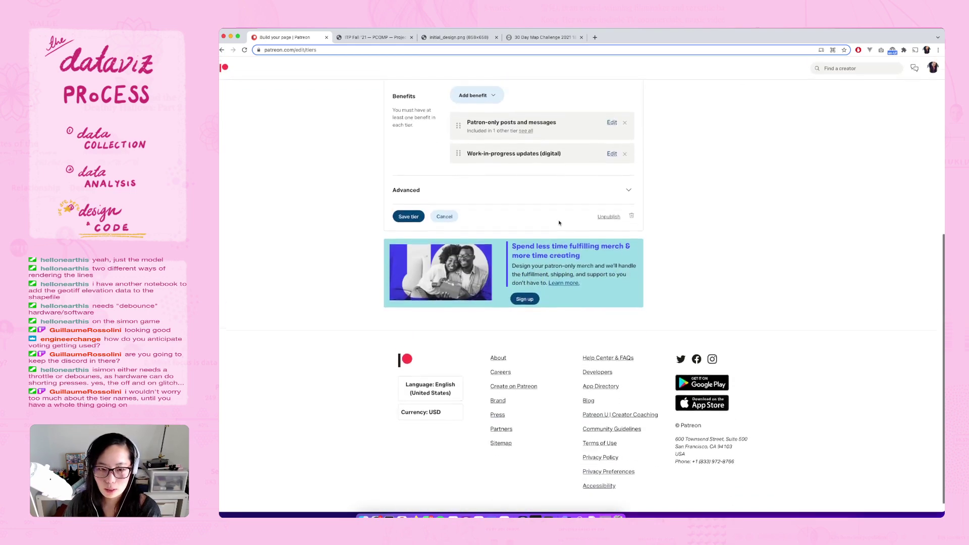
left_click(407, 225)
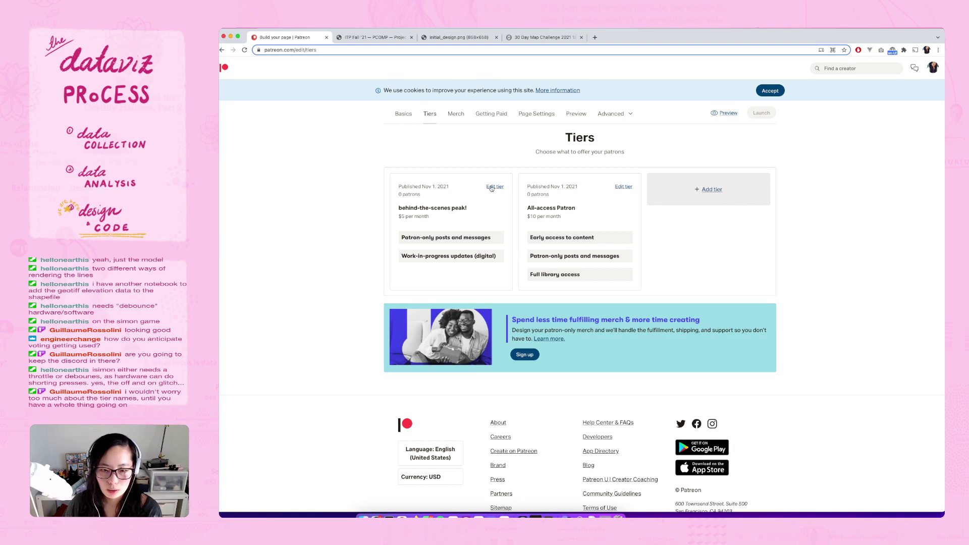
- Reopen the $5 tier, change its title to "a behind-the-scenes peak!" and save it
left_click(436, 200)
left_click(455, 185)
type("a behind-the-scenes peak!")
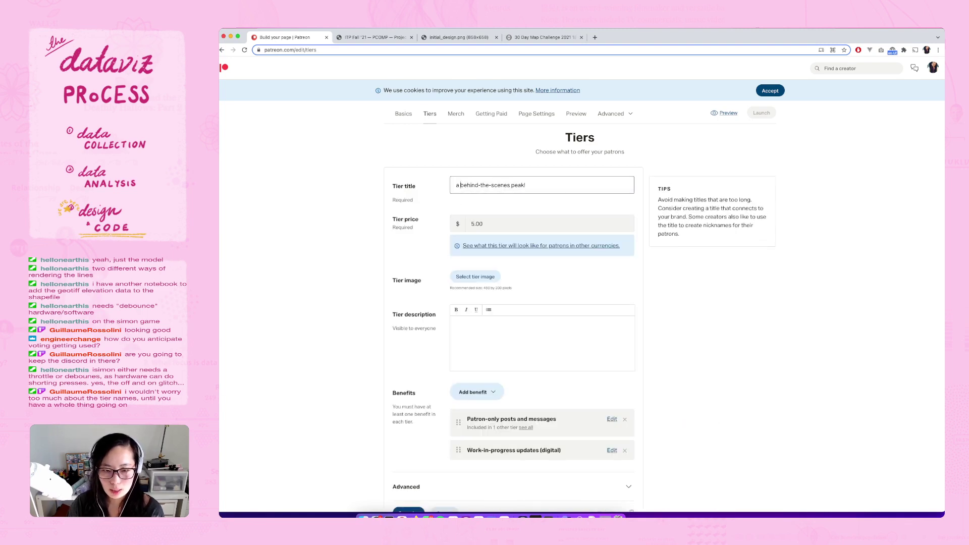
scroll(507, 189, "down", 1)
key("Return")
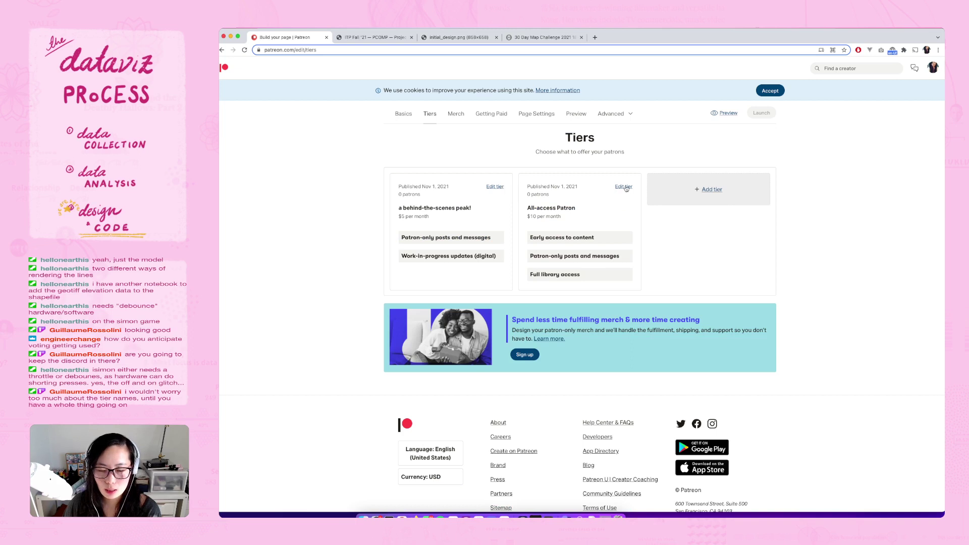
- Retitle the All-access Patron tier as "early access to everything~" and save it
left_click(626, 189)
triple_click(577, 188)
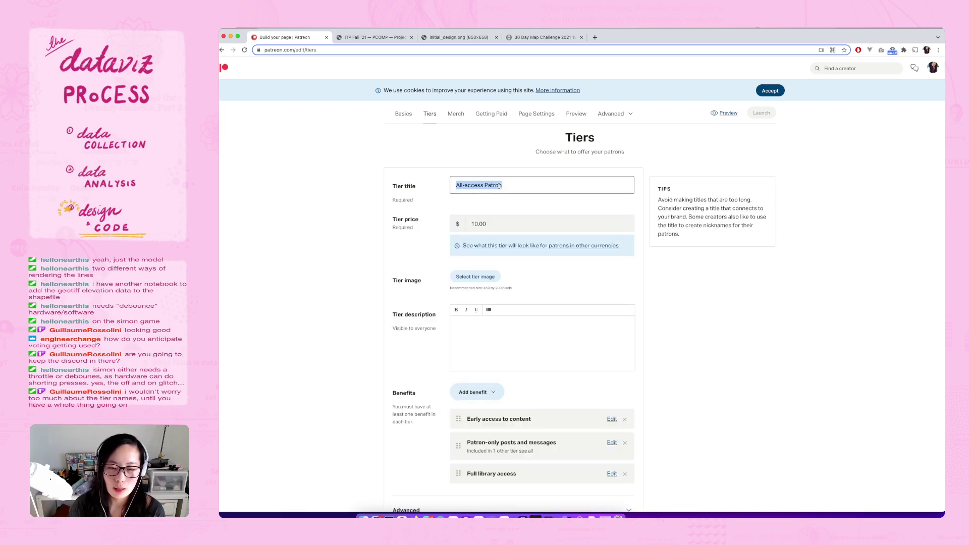
type("that early acce")
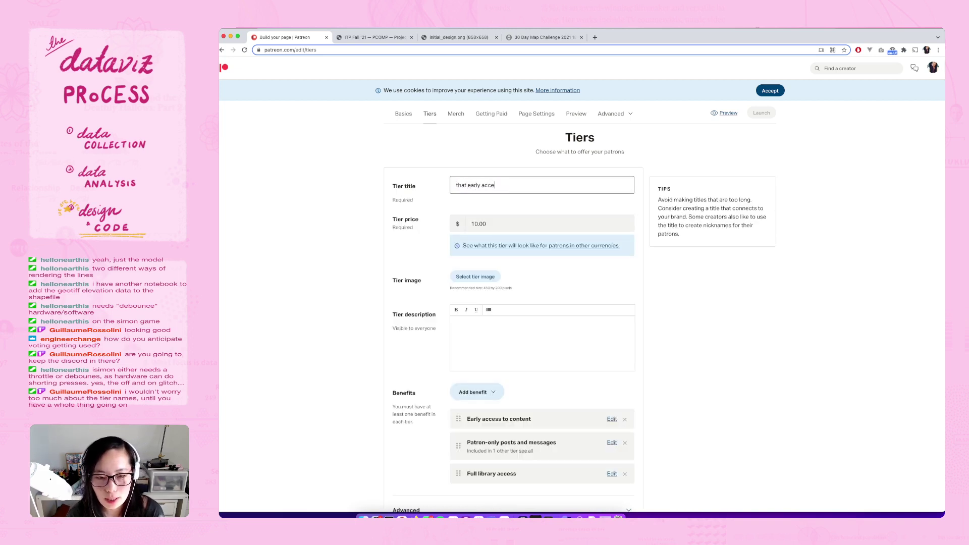
type("ss tier")
key("BackSpace")
key("BackSpace")
key("BackSpace")
key("BackSpace")
key("BackSpace")
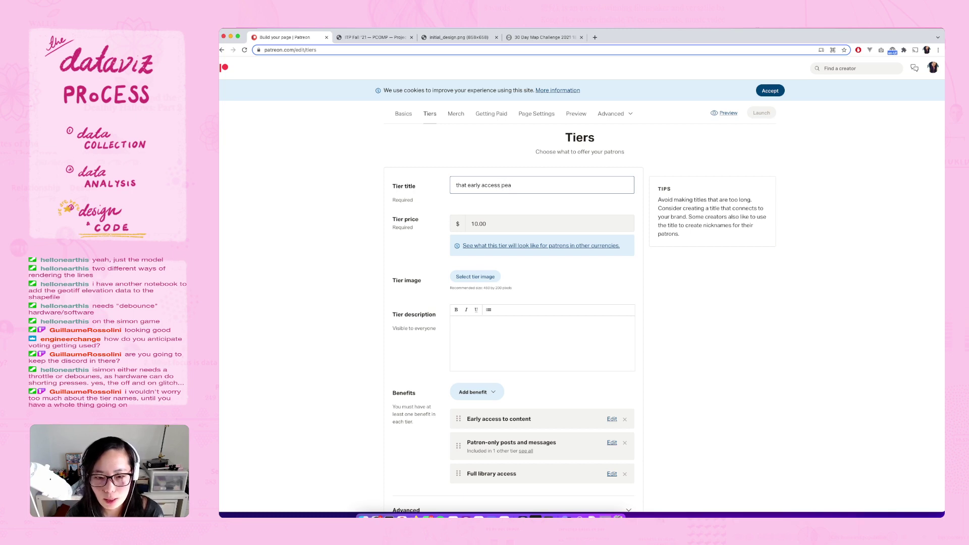
key("super+a")
type("early acce")
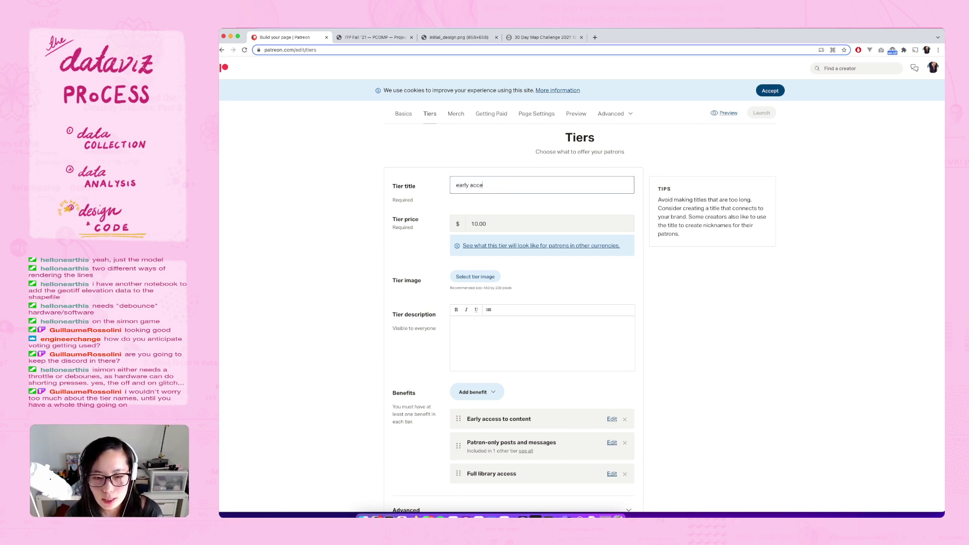
type("ss to everything~")
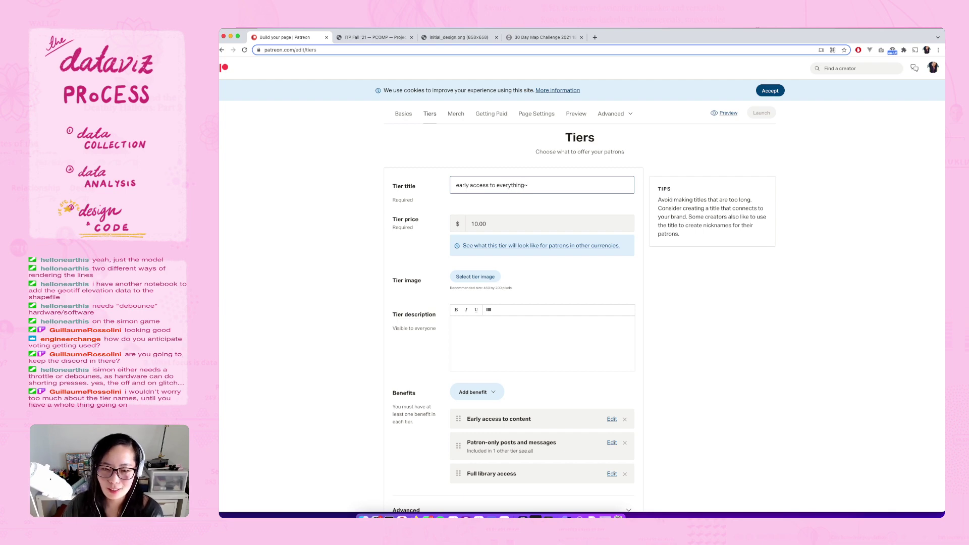
scroll(389, 408, "down", 5)
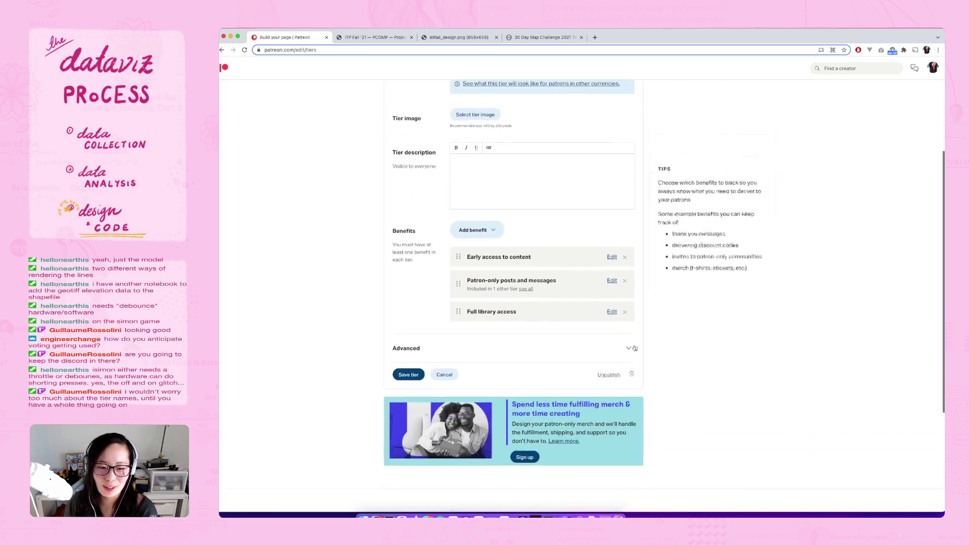
left_click(407, 375)
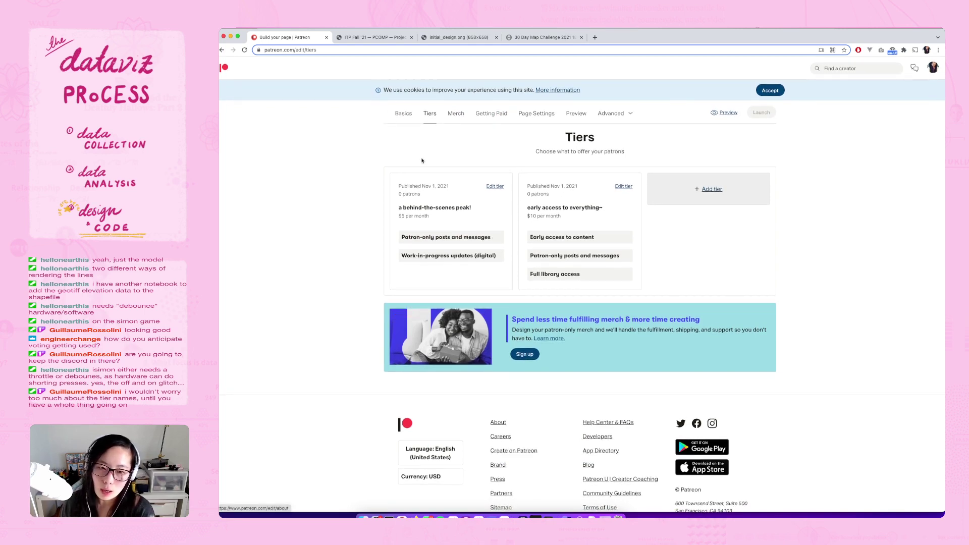
scroll(425, 261, "up", 1)
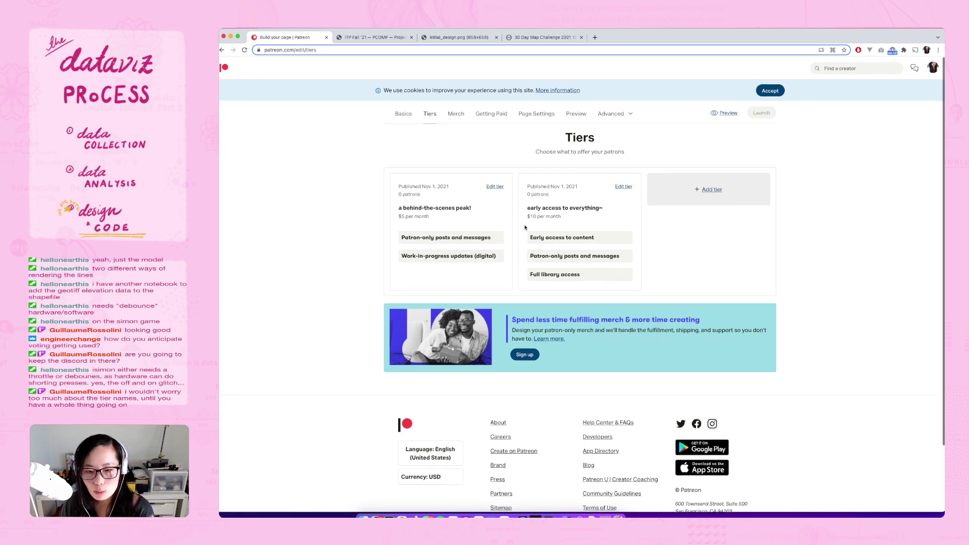
left_click(495, 187)
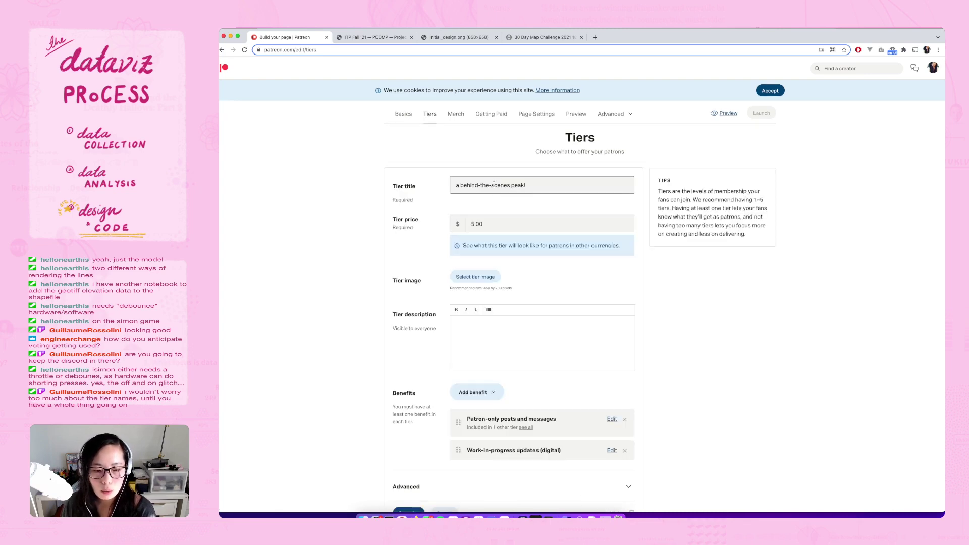
scroll(506, 312, "down", 2)
scroll(336, 188, "up", 2)
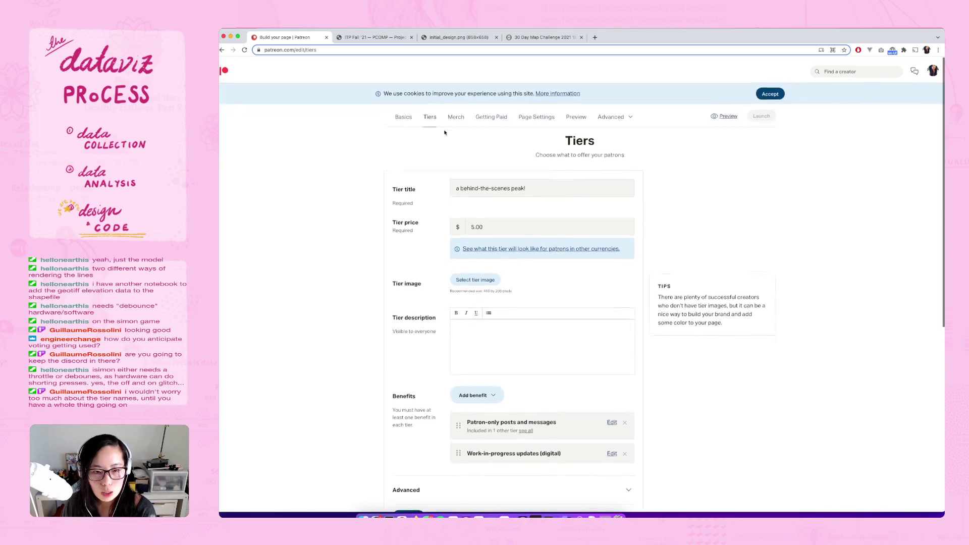
- Open the page's basic settings and start editing the About your Patreon page text
left_click(403, 114)
scroll(554, 194, "down", 15)
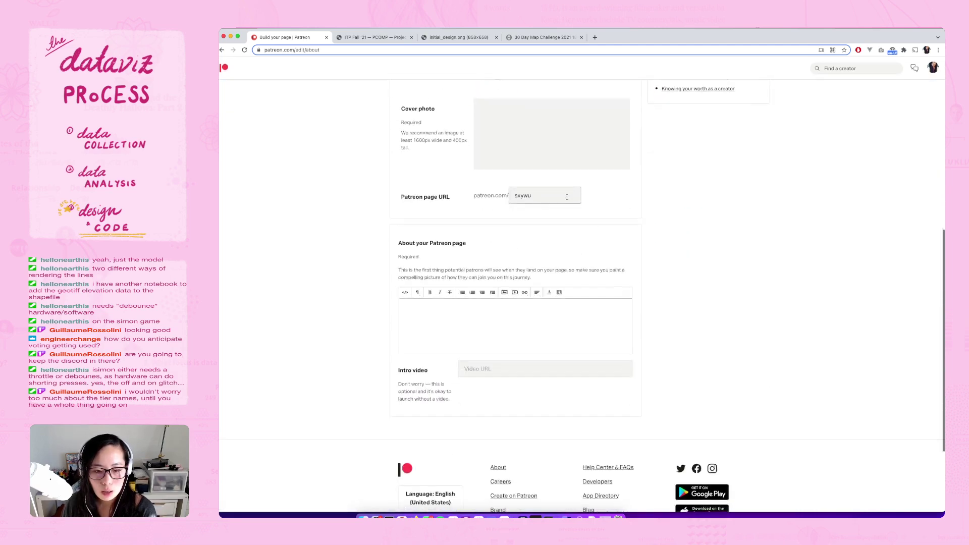
left_click(428, 185)
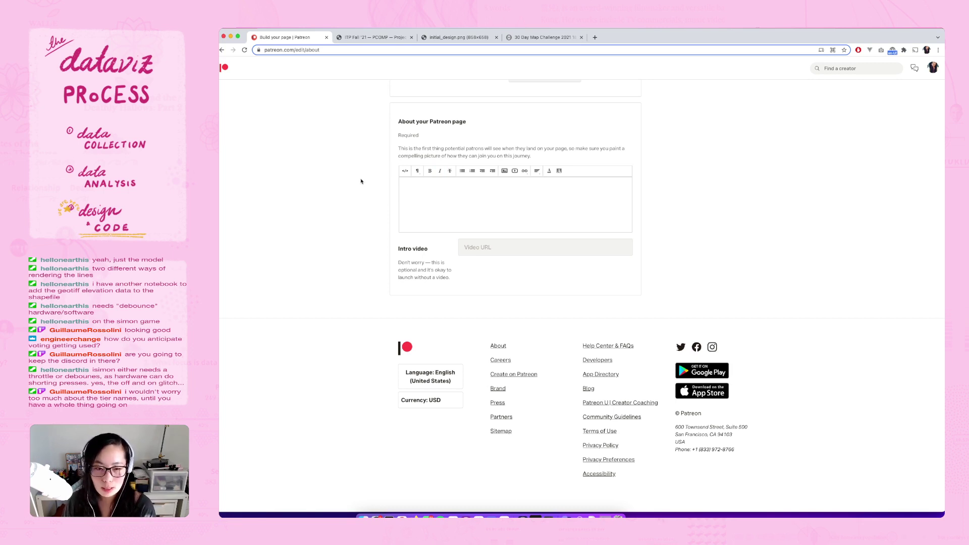
- Switch to the local blog, look back through the PCOMP Project 1 article and return to the ITP Blog index
left_click(371, 37)
scroll(266, 74, "up", 10)
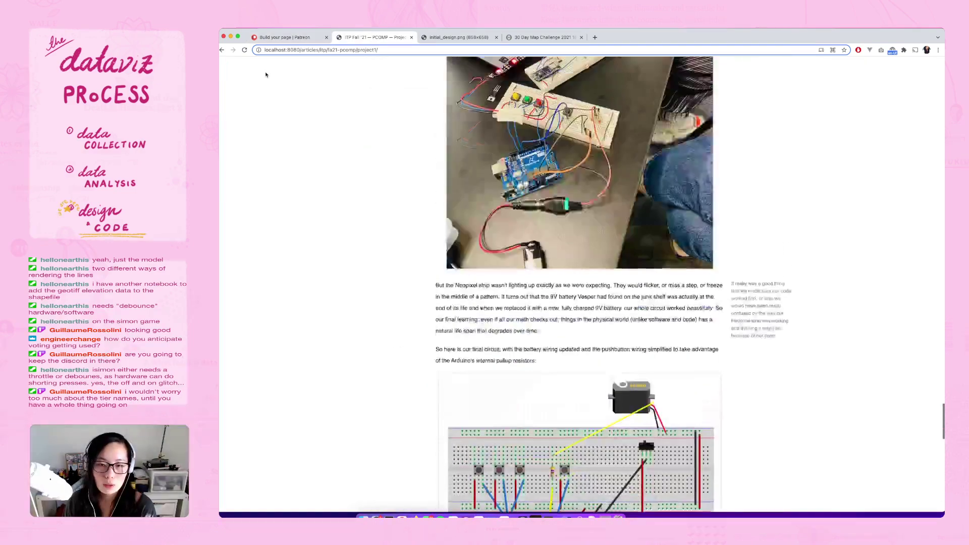
scroll(266, 74, "up", 20)
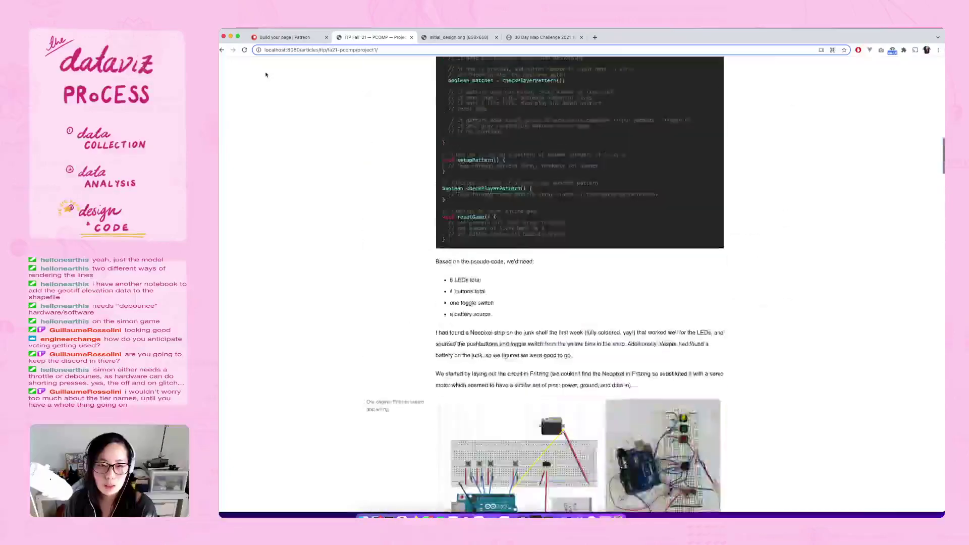
scroll(266, 74, "up", 15)
left_click(371, 62)
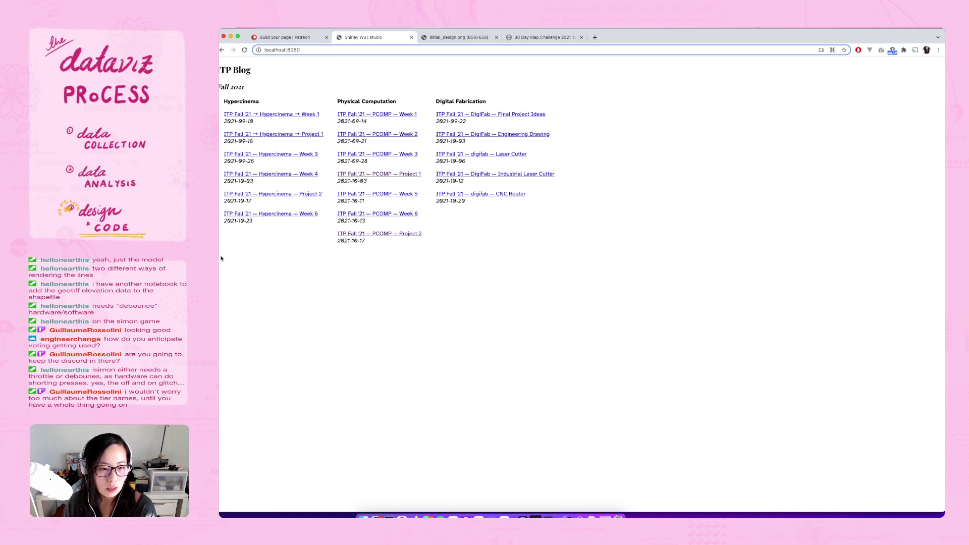
- Open the Hypercinema Week 6 article and look through it down to the animation principles
left_click(272, 213)
scroll(738, 273, "down", 10)
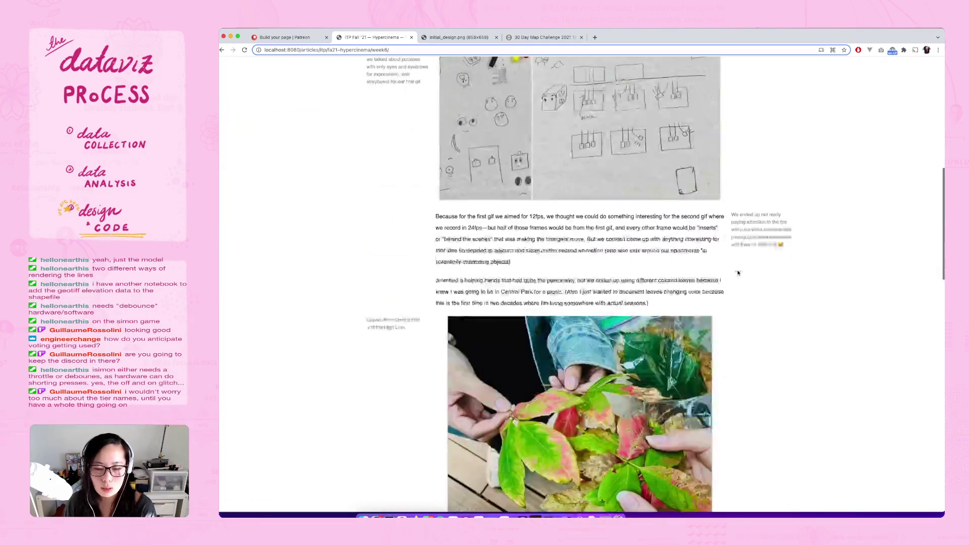
scroll(738, 273, "down", 10)
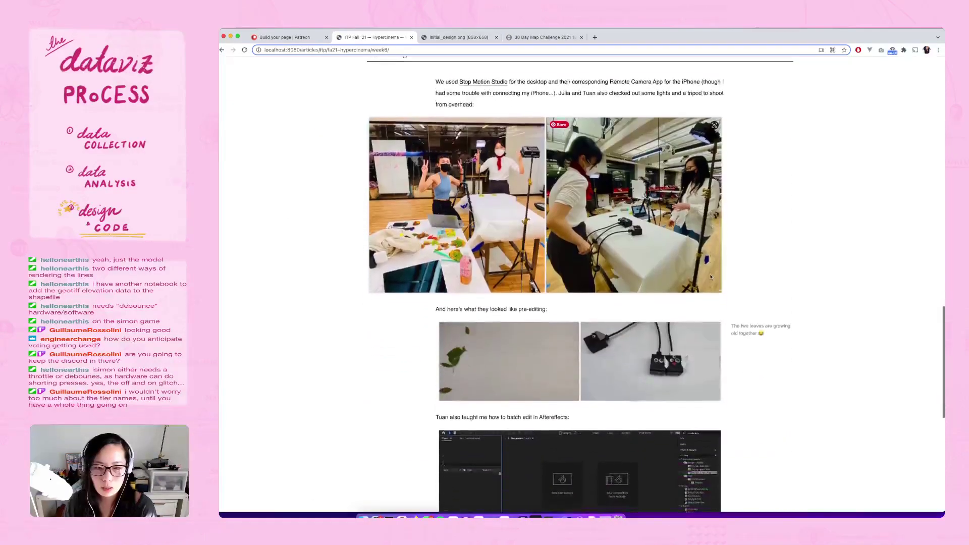
scroll(710, 277, "down", 2)
scroll(493, 268, "down", 2)
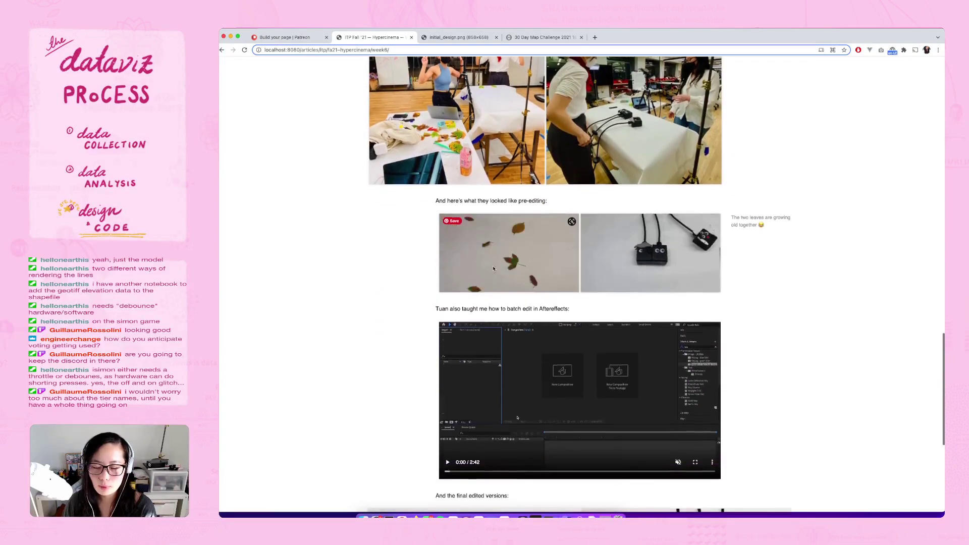
scroll(493, 269, "down", 5)
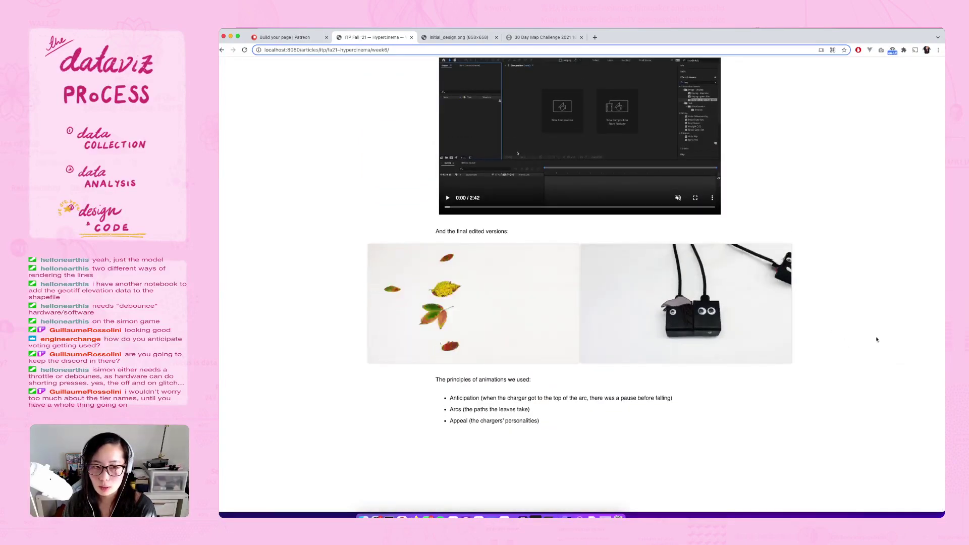
- Return to the Patreon basics page and review its details and checklist, ending at the About section
left_click(305, 38)
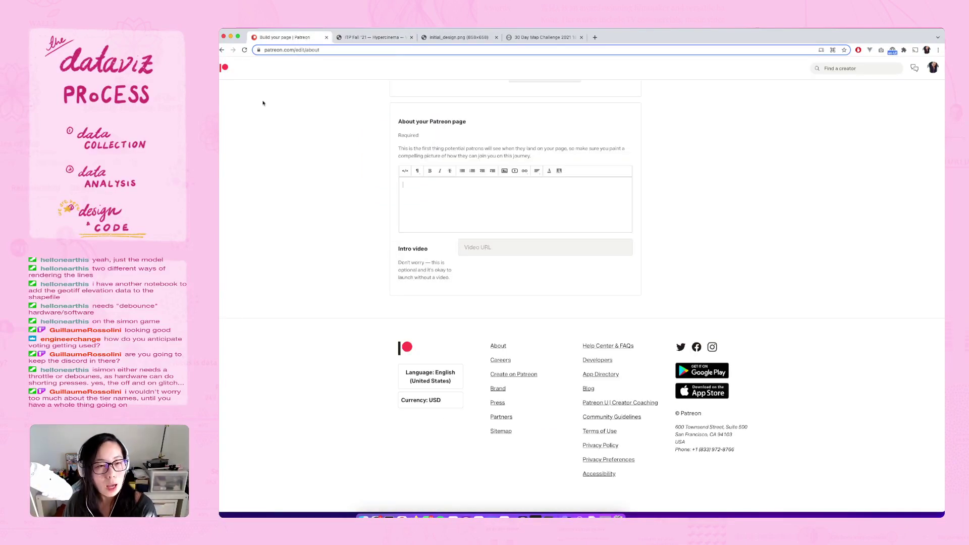
scroll(338, 130, "up", 10)
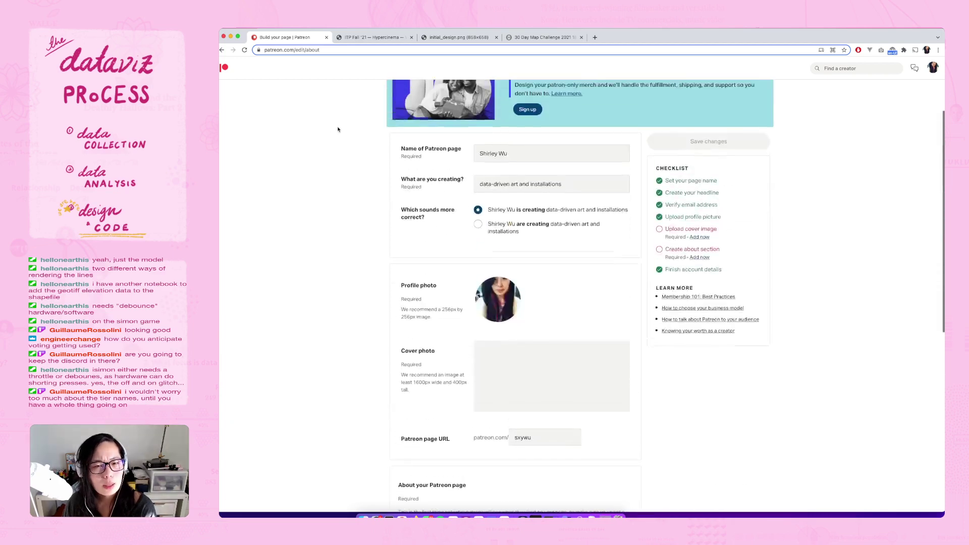
scroll(338, 130, "down", 10)
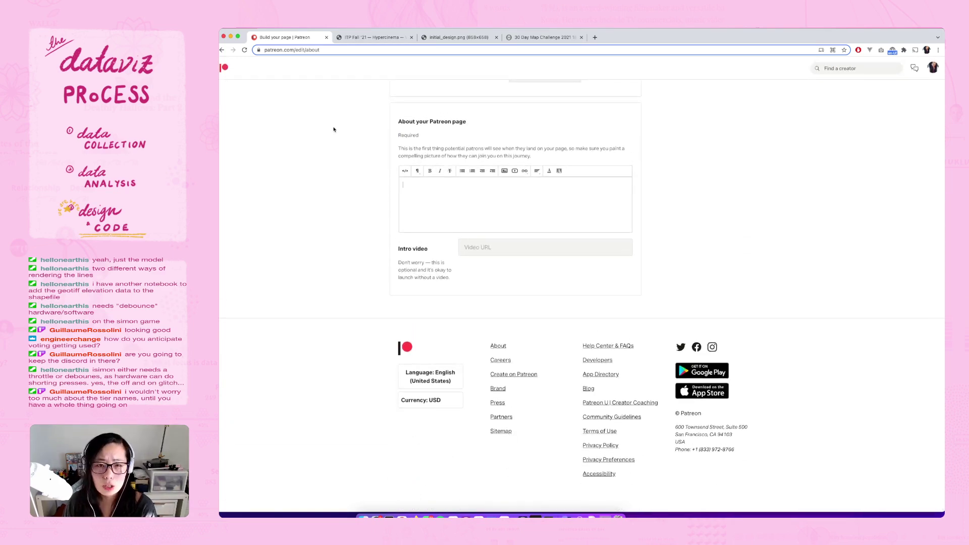